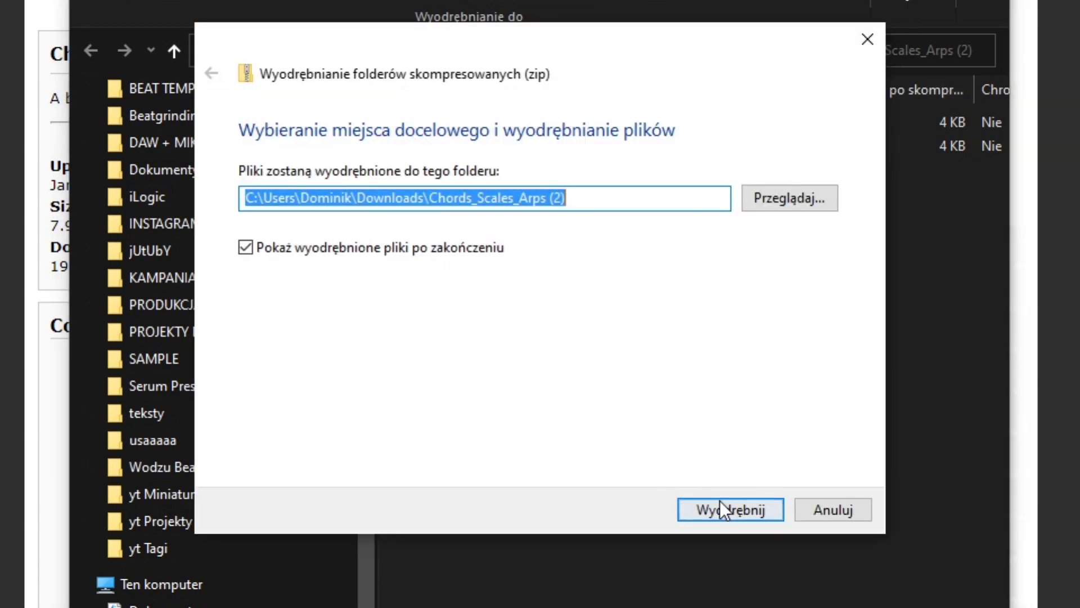
- Extract Chords_Scales_Arps.zip into the Downloads\Chords_Scales_Arps folder
{"action": "left_click", "coordinate": [720, 504]}
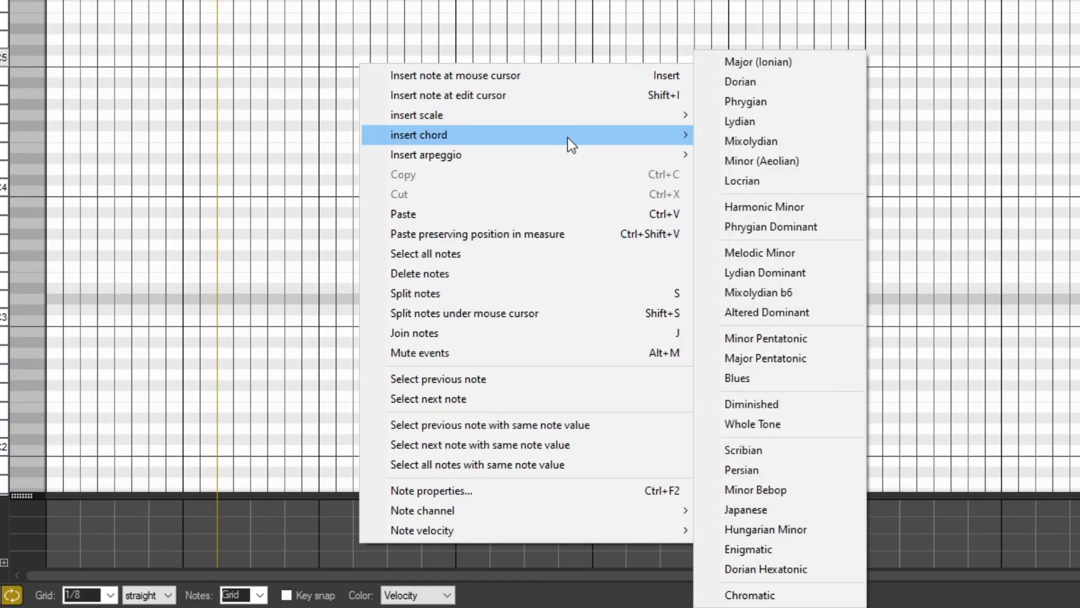
- Insert an m6add9 chord from the piano roll's Minor chord submenu
{"action": "mouse_move", "coordinate": [568, 135]}
{"action": "mouse_move", "coordinate": [839, 160]}
{"action": "left_click", "coordinate": [943, 206]}
{"action": "scroll", "coordinate": [344, 262], "scroll_direction": "up", "scroll_amount": 3}
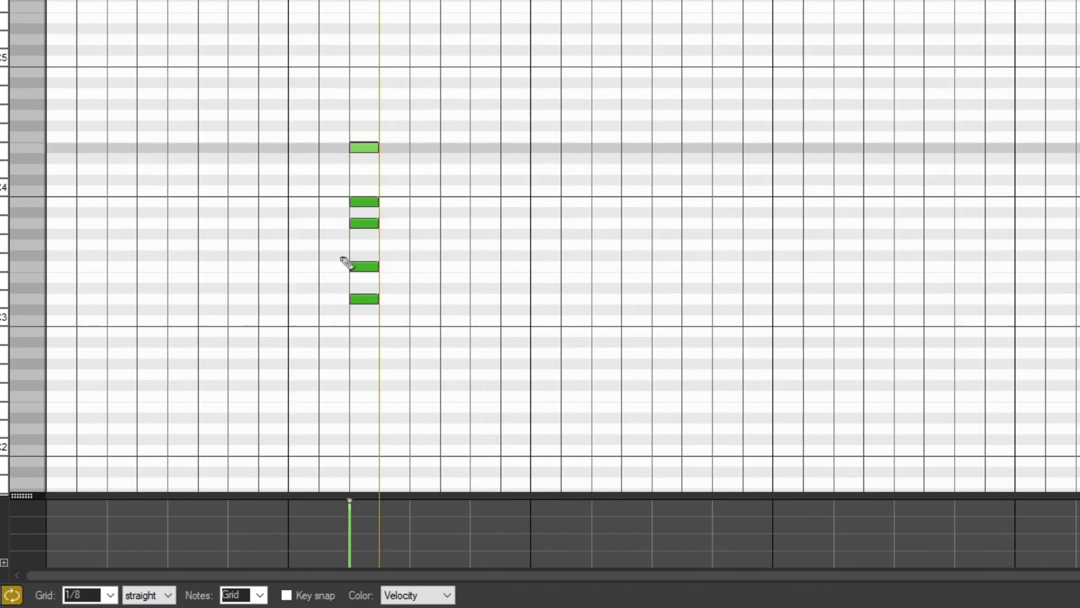
{"action": "scroll", "coordinate": [698, 223], "scroll_direction": "up", "scroll_amount": 3}
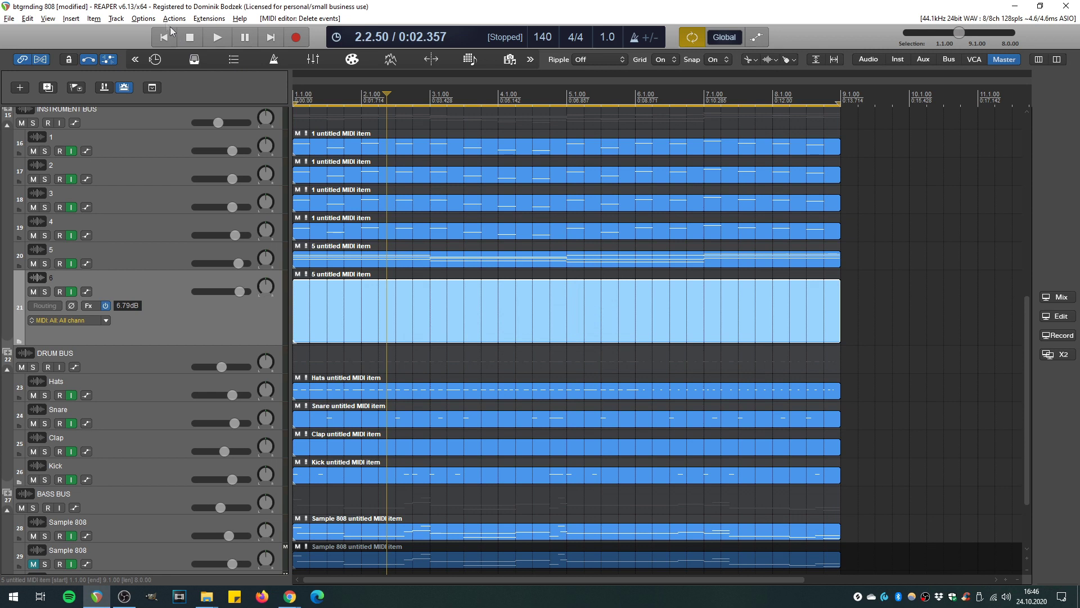
- In Customize menus/toolbars, select the MIDI piano roll context menu and start an import
{"action": "left_click", "coordinate": [143, 19]}
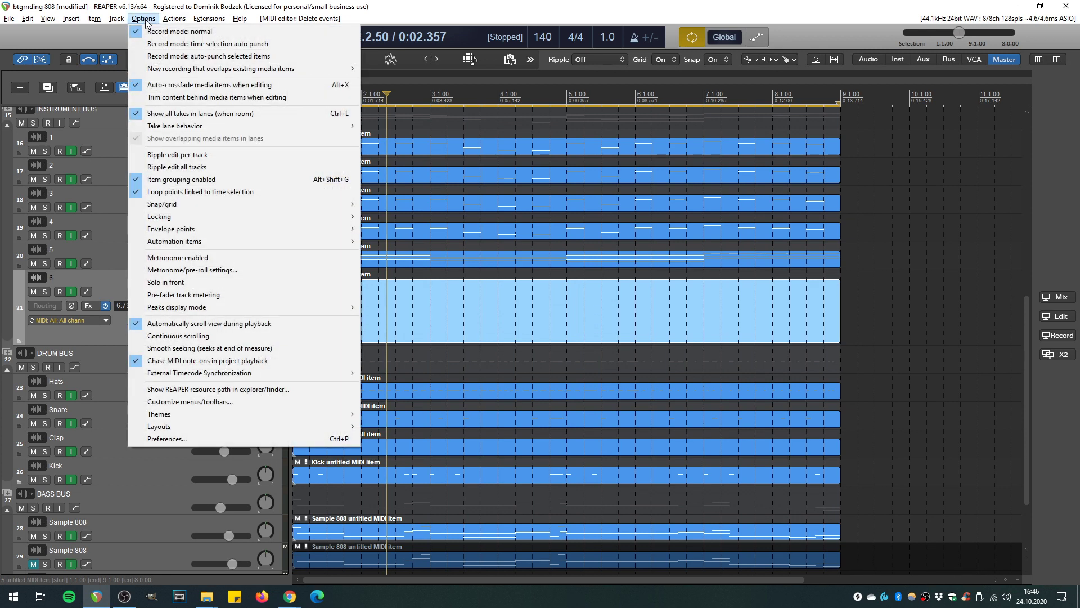
{"action": "left_click", "coordinate": [211, 404]}
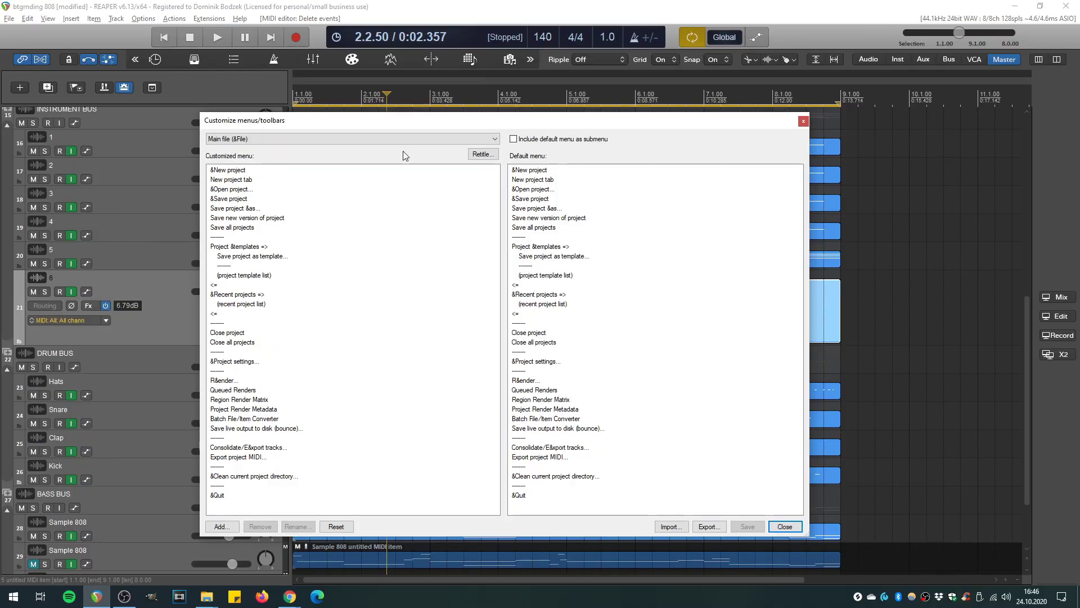
{"action": "left_click", "coordinate": [410, 139]}
{"action": "left_click_drag", "start_coordinate": [498, 171], "coordinate": [495, 289]}
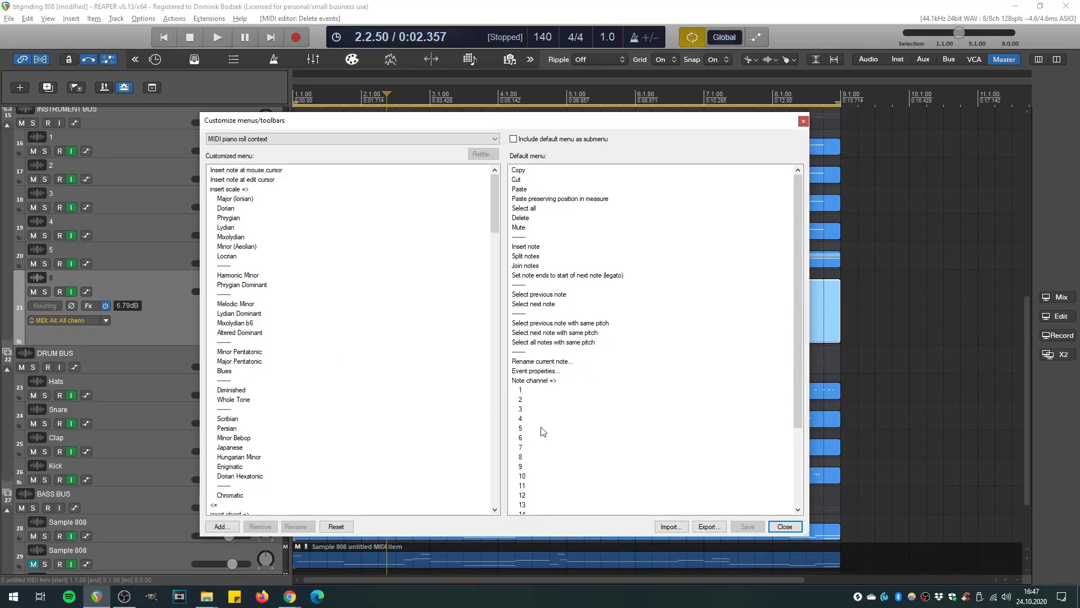
{"action": "left_click", "coordinate": [670, 527]}
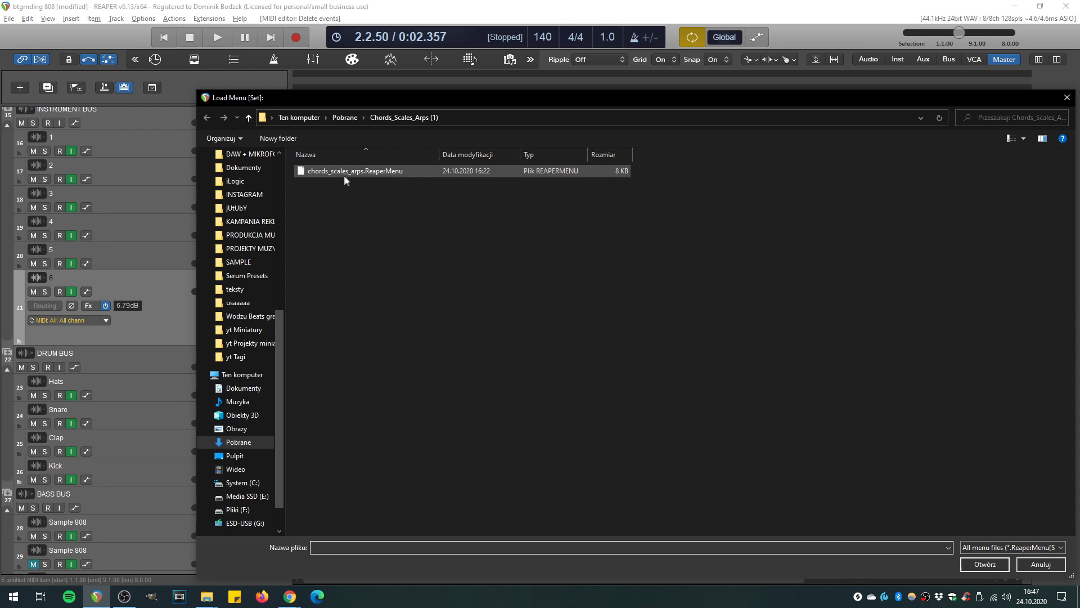
- Choose chords_scales_arps.ReaperMenu as the menu set to load
{"action": "left_click", "coordinate": [373, 175]}
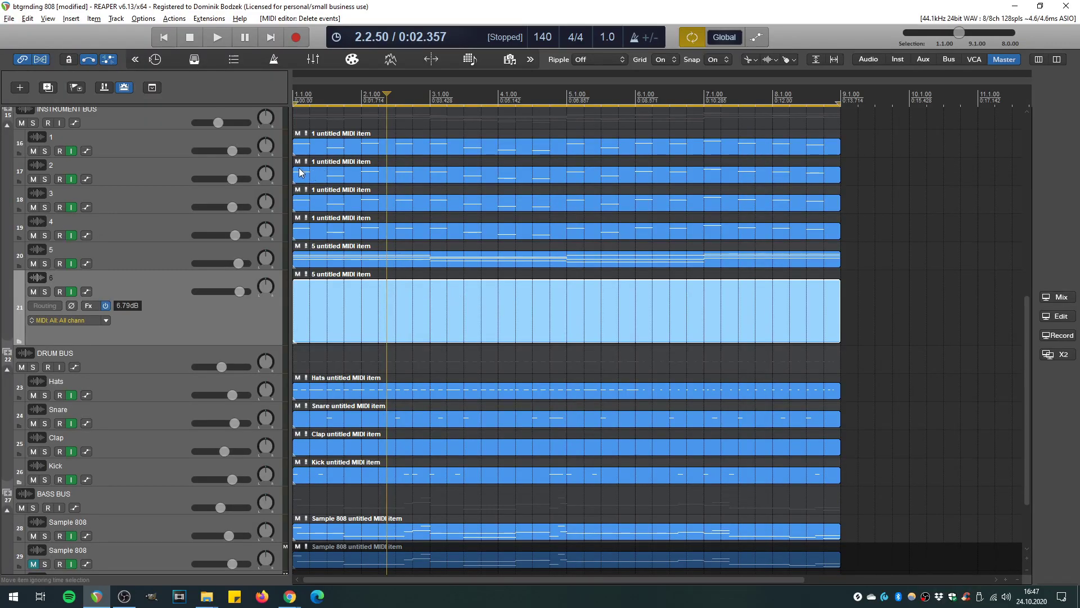
- Show the action list with the MIDI Editor section selected
{"action": "left_click", "coordinate": [174, 19]}
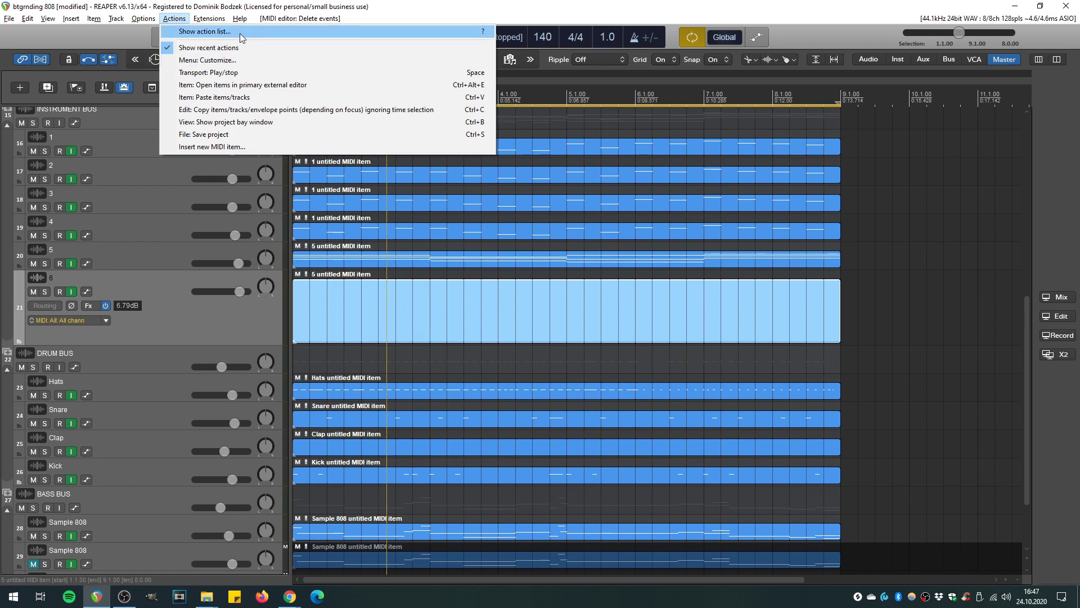
{"action": "left_click", "coordinate": [248, 32]}
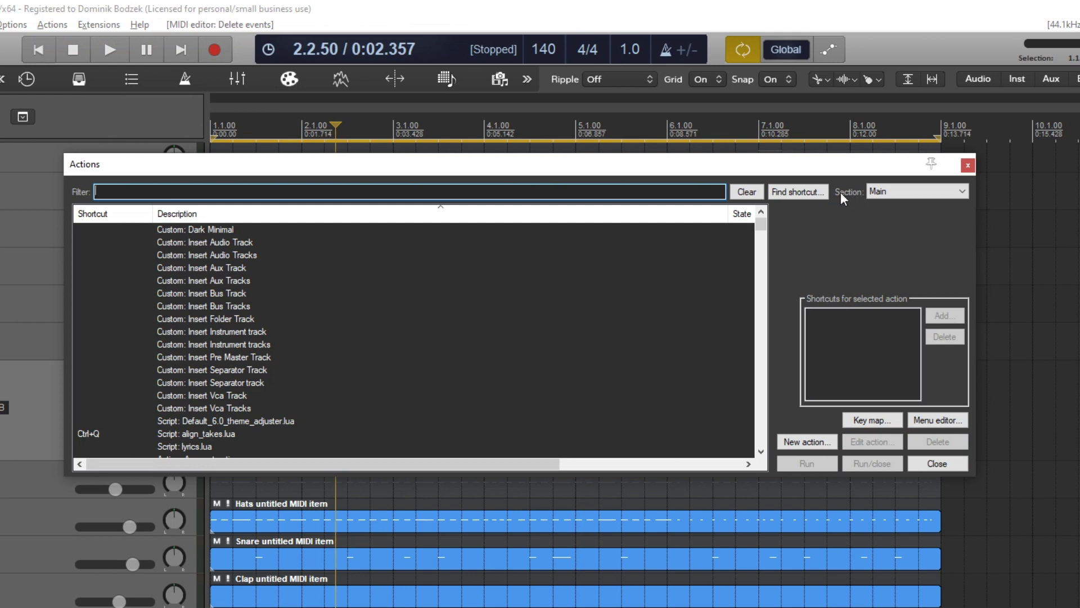
{"action": "left_click", "coordinate": [879, 197]}
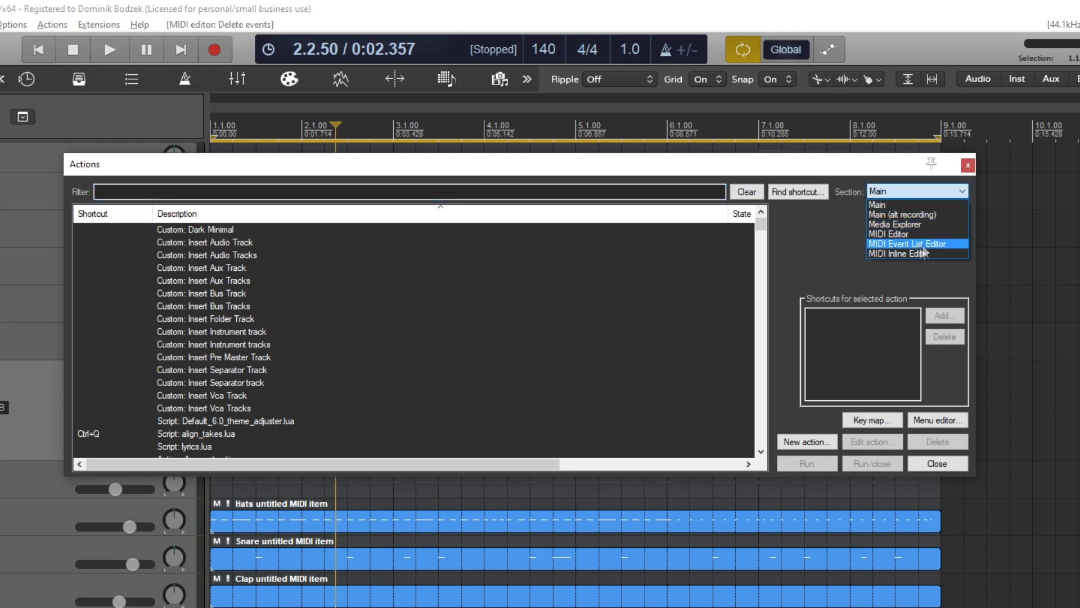
{"action": "left_click", "coordinate": [927, 235]}
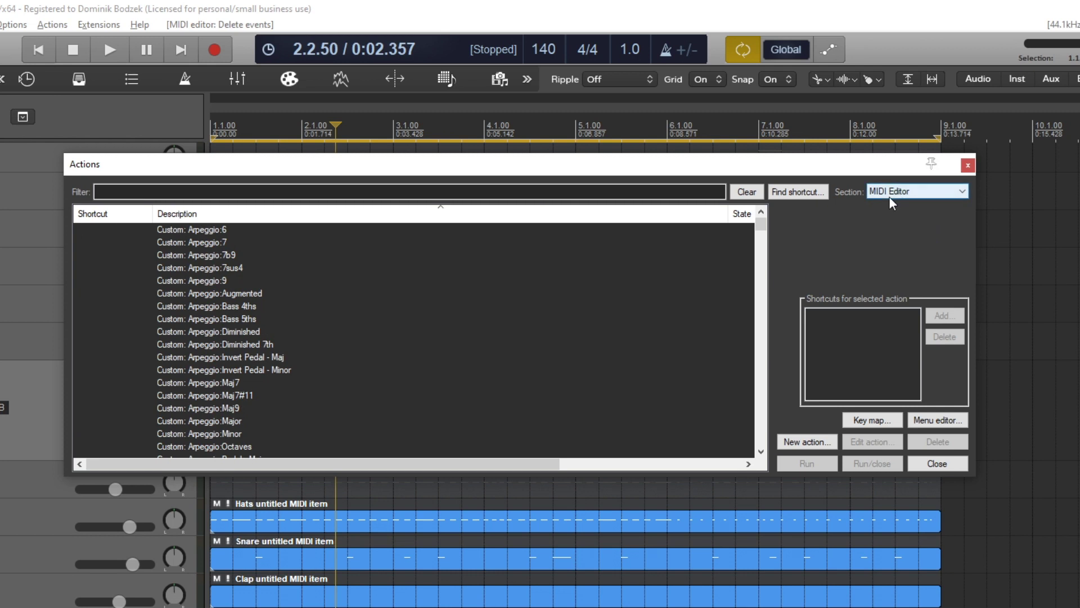
- Import the Chords_Scales_Arps.ReaperKeyMap shortcut key map
{"action": "left_click", "coordinate": [869, 422]}
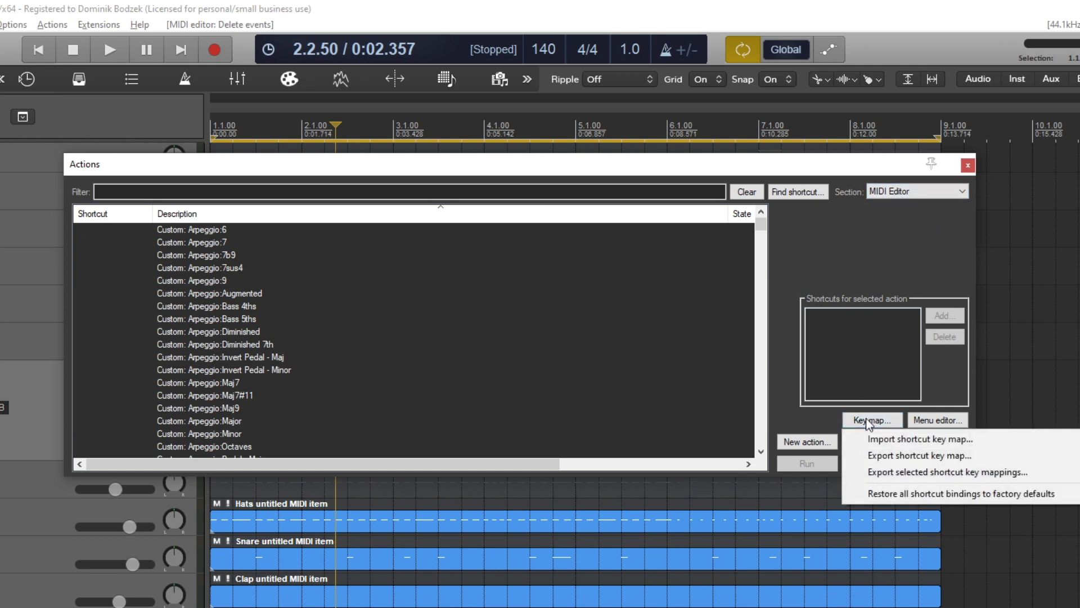
{"action": "left_click", "coordinate": [897, 444]}
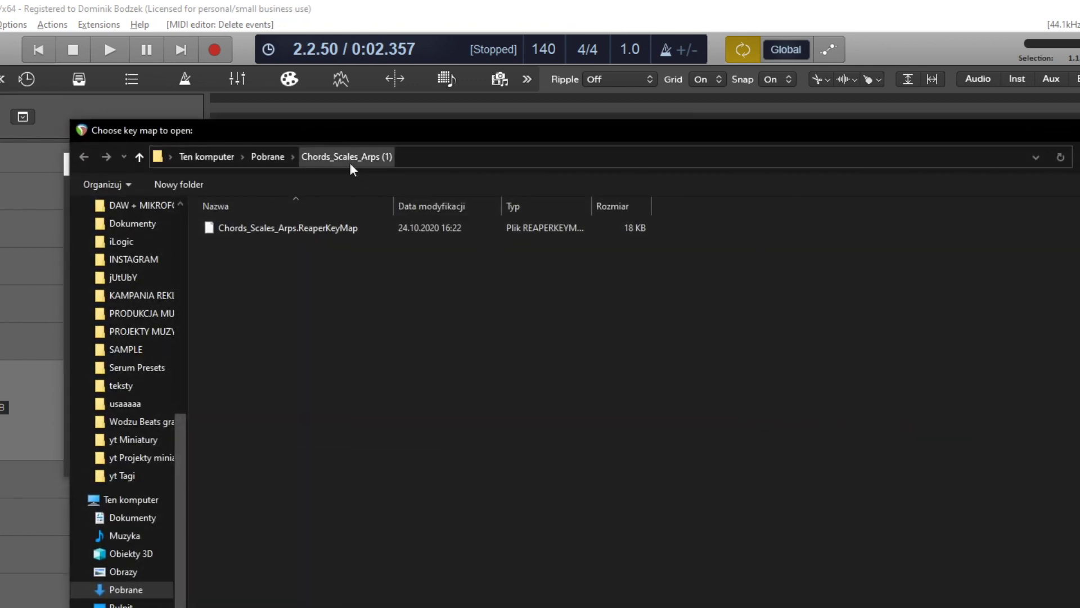
{"action": "left_click", "coordinate": [318, 232]}
{"action": "key", "text": "Return"}
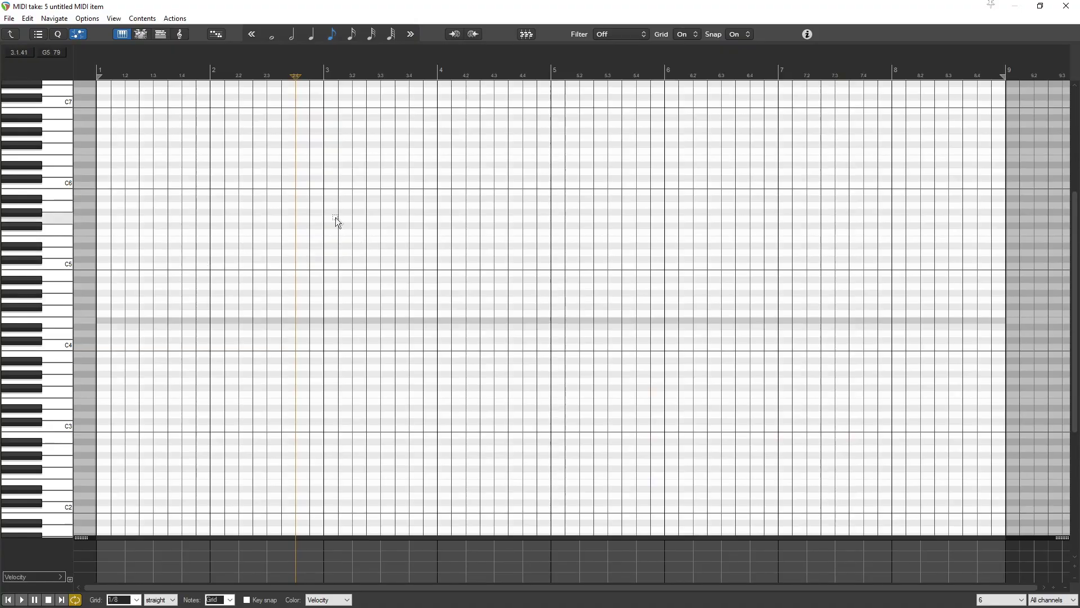
{"action": "right_click", "coordinate": [336, 219]}
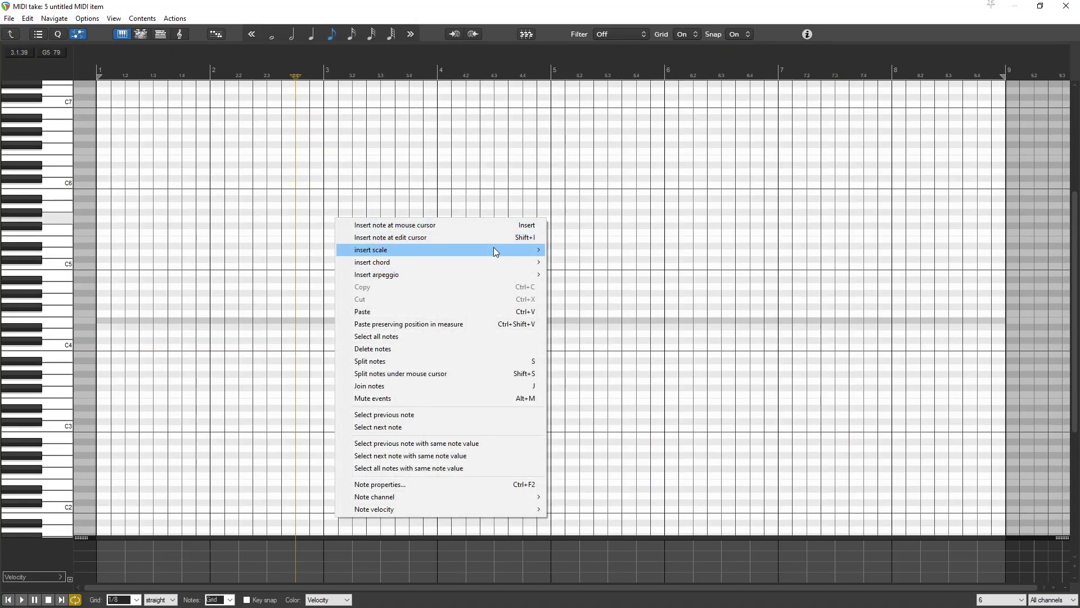
{"action": "mouse_move", "coordinate": [496, 251]}
{"action": "right_click", "coordinate": [273, 254]}
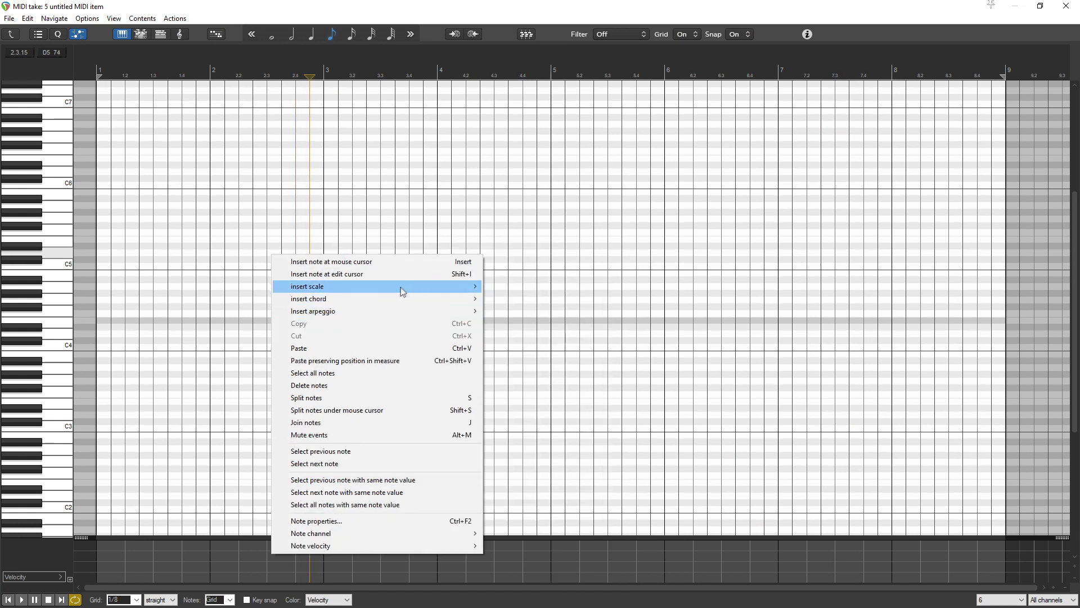
{"action": "mouse_move", "coordinate": [418, 310]}
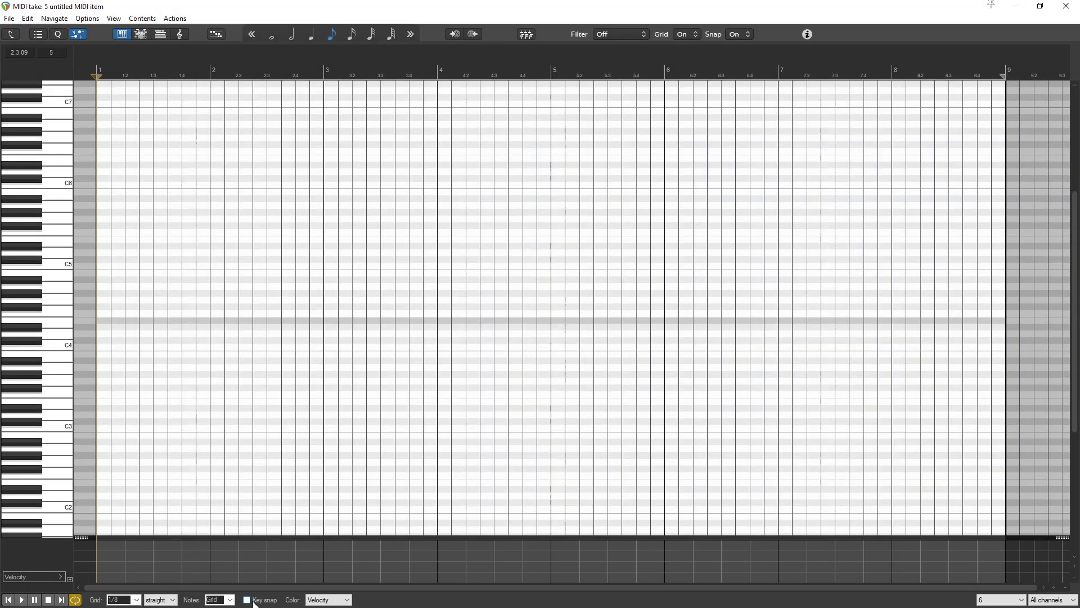
- Enable key snap to the D# Natural minor scale
{"action": "left_click", "coordinate": [247, 599]}
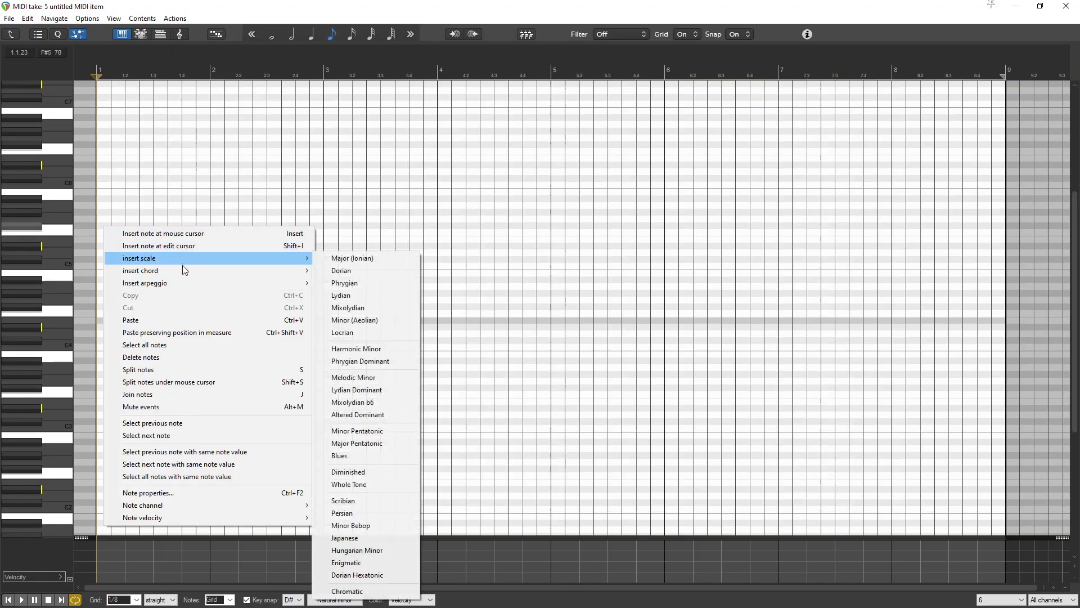
- Insert a plain minor (m) chord at bar 1 and play it from bar 1
{"action": "mouse_move", "coordinate": [180, 270]}
{"action": "mouse_move", "coordinate": [360, 282]}
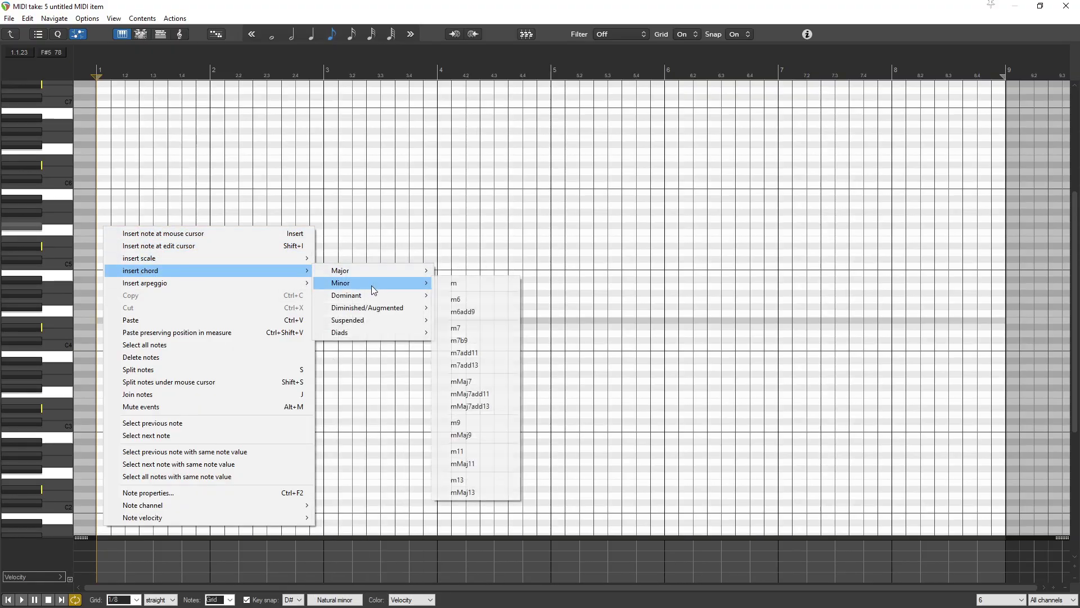
{"action": "left_click", "coordinate": [468, 283]}
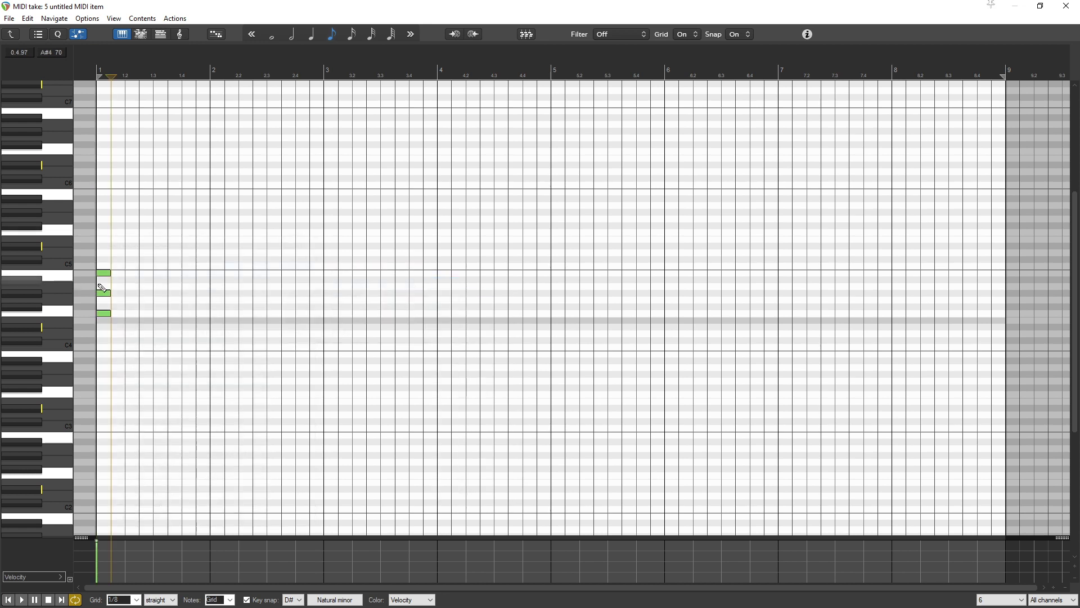
{"action": "scroll", "coordinate": [127, 293], "scroll_direction": "up", "scroll_amount": 2}
{"action": "left_click", "coordinate": [97, 66]}
{"action": "key", "text": "space"}
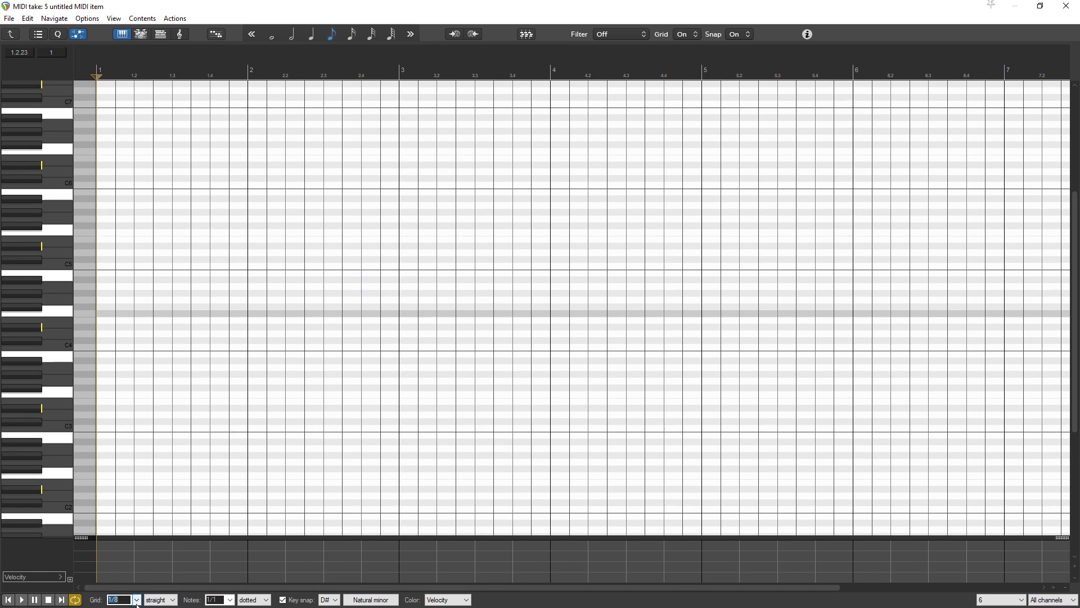
- Set the grid to 2, insert a minor chord at the item start, and raise it five semitones
{"action": "left_click", "coordinate": [137, 600]}
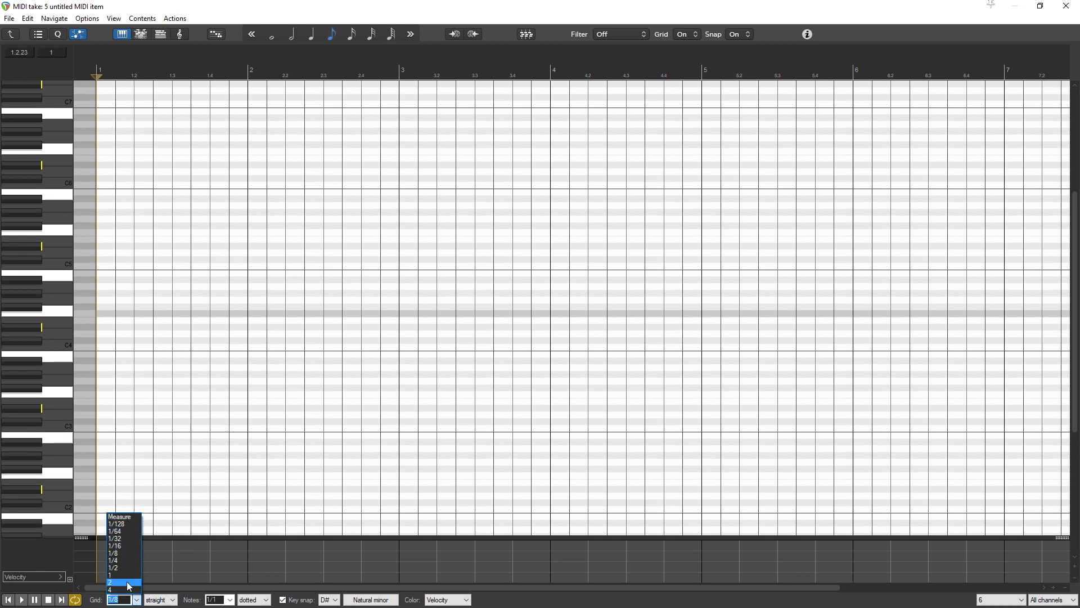
{"action": "left_click", "coordinate": [129, 583]}
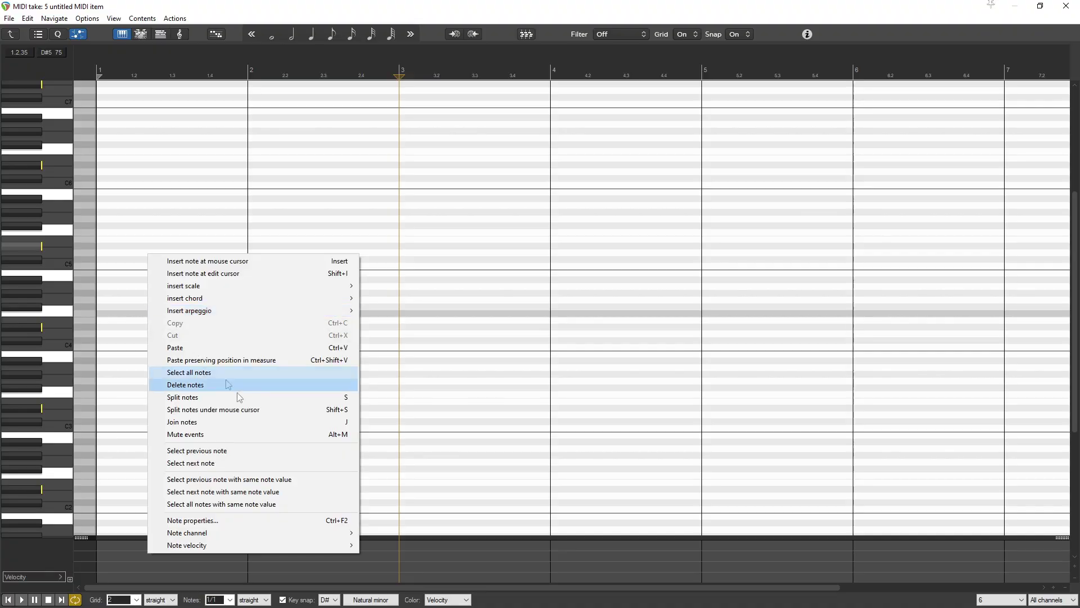
{"action": "mouse_move", "coordinate": [347, 291]}
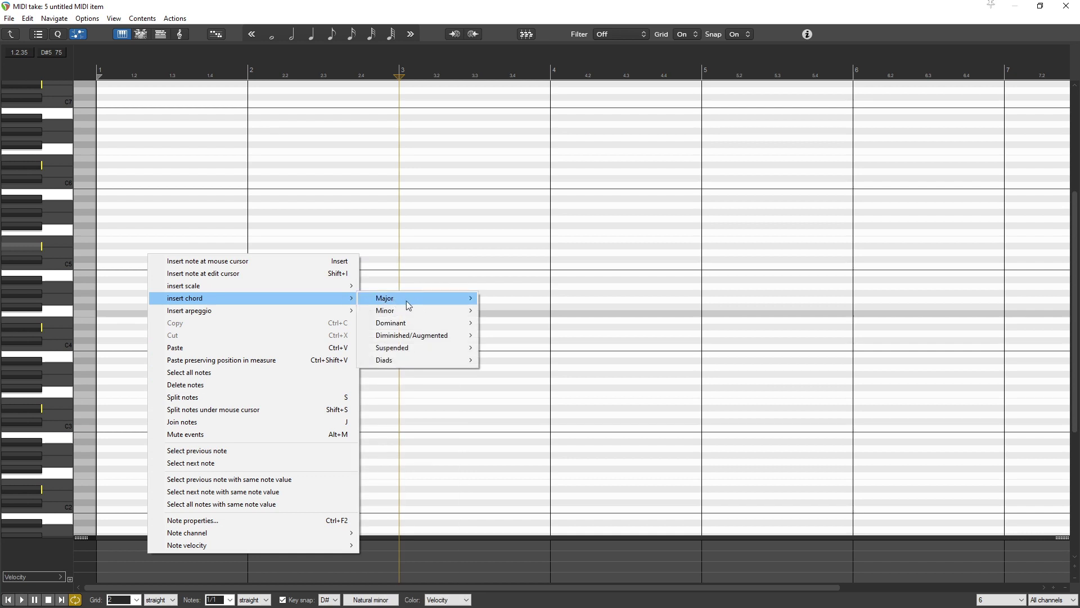
{"action": "mouse_move", "coordinate": [410, 310]}
{"action": "left_click", "coordinate": [520, 310]}
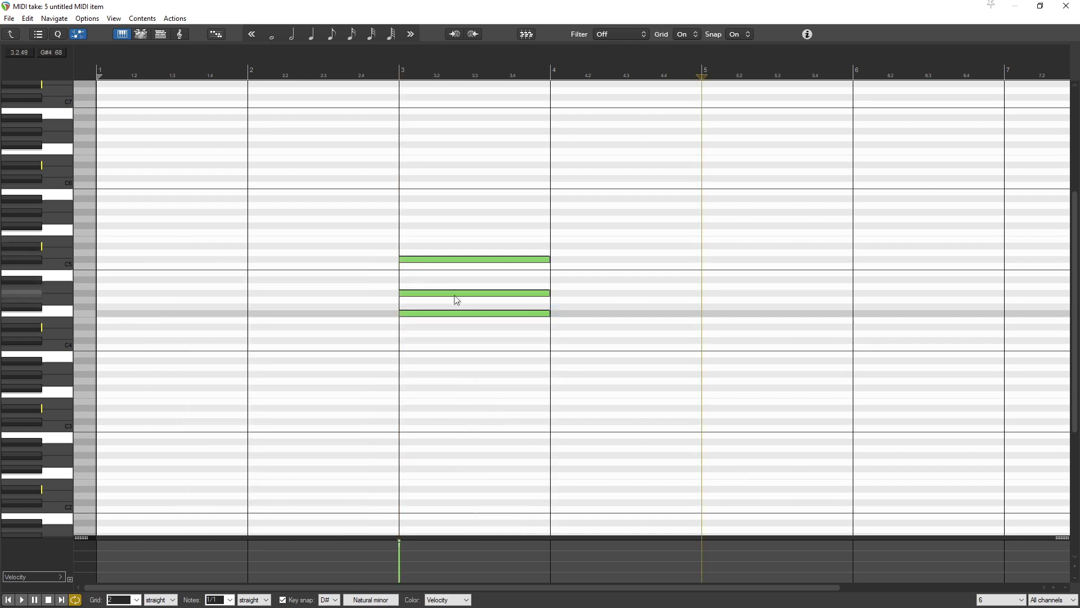
{"action": "left_click_drag", "start_coordinate": [492, 261], "coordinate": [514, 310]}
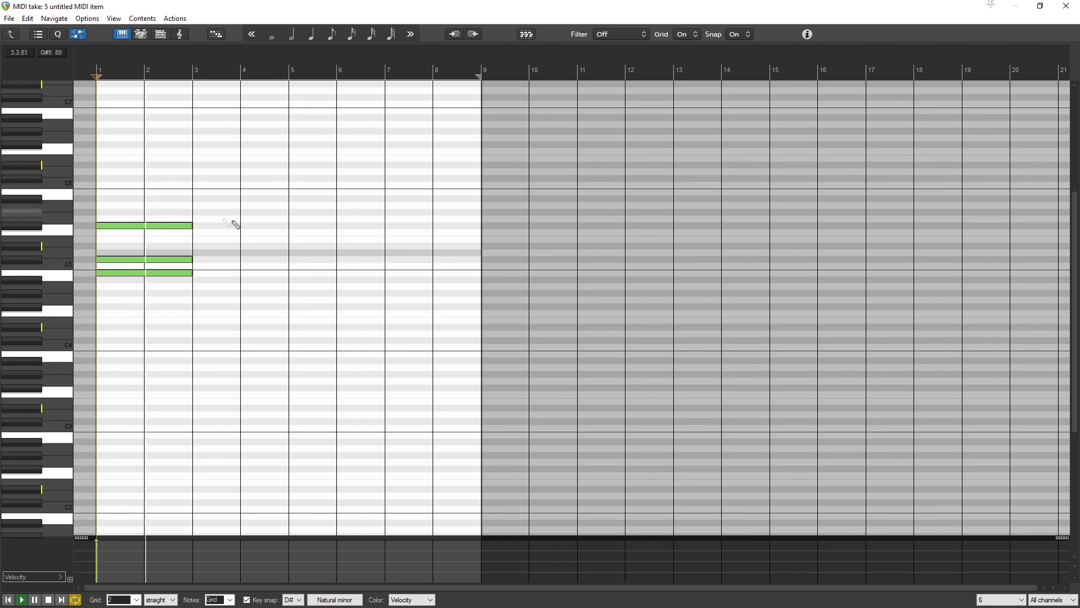
- Duplicate the chord into bars 3–5, then again into bars 5–7
{"action": "scroll", "coordinate": [298, 144], "scroll_direction": "up", "scroll_amount": 2}
{"action": "key", "text": "ctrl+d"}
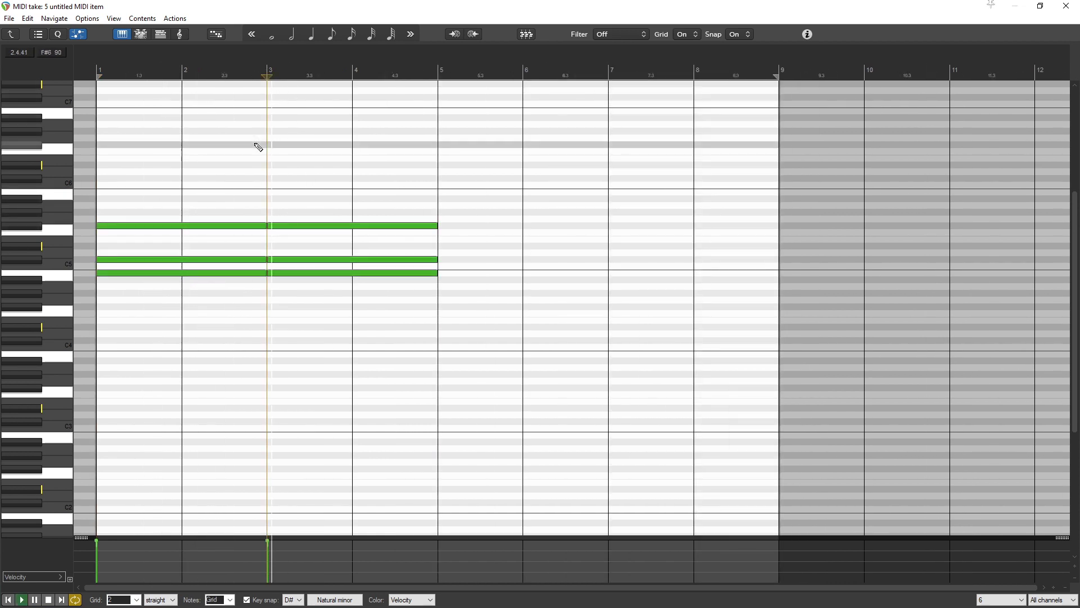
{"action": "left_click", "coordinate": [96, 69]}
{"action": "left_click_drag", "start_coordinate": [529, 398], "coordinate": [293, 249]}
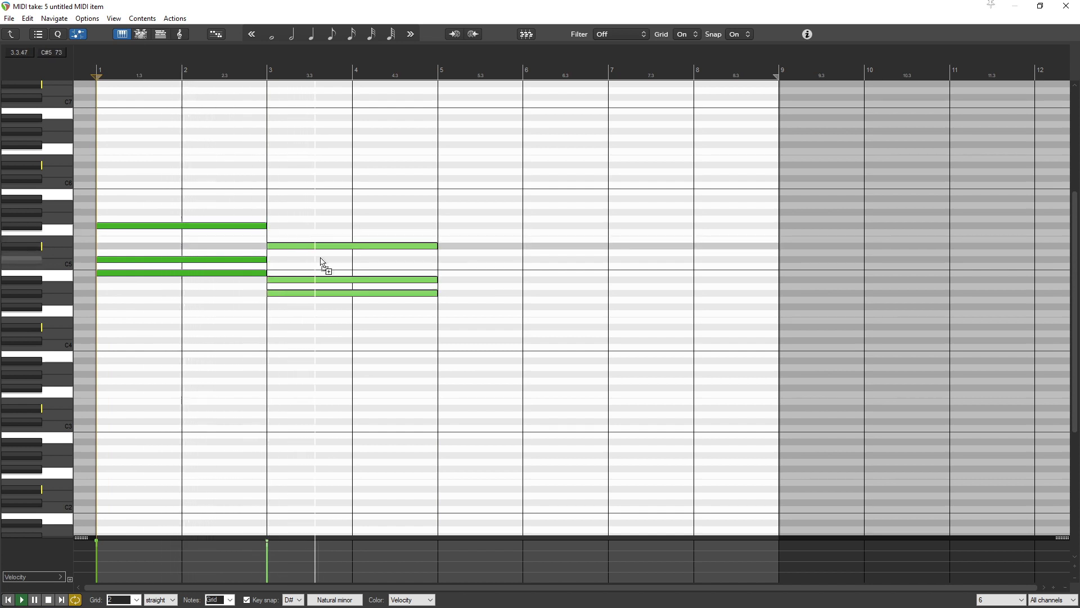
{"action": "key", "text": "ctrl+d"}
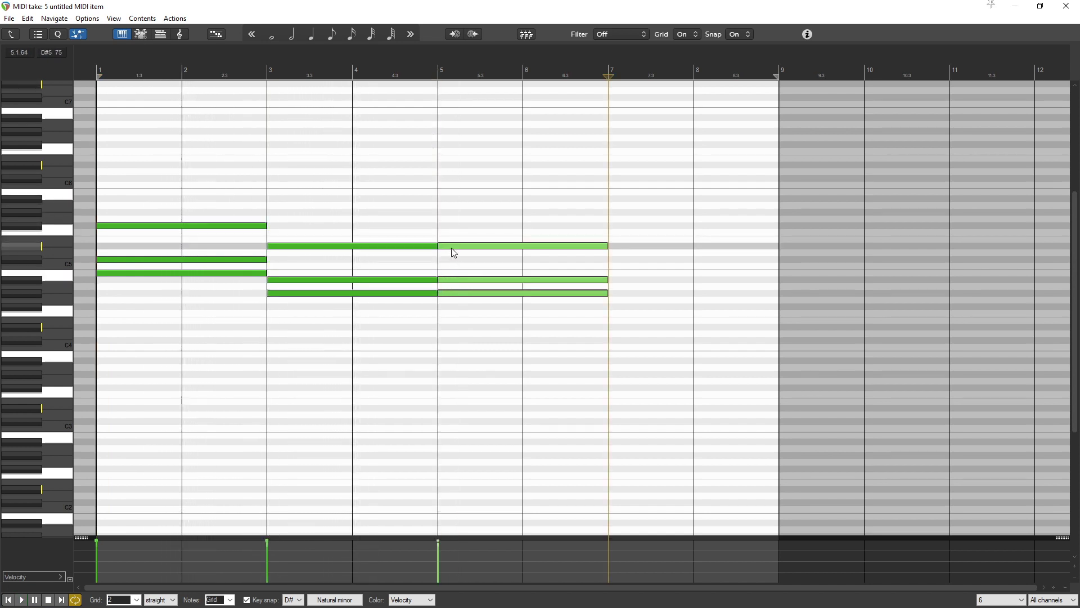
- Lower the bar 5–7 chord, add a raised copy in bars 7–9, and play from bar 1
{"action": "left_click_drag", "start_coordinate": [450, 250], "coordinate": [451, 260]}
{"action": "key", "text": "ctrl+d"}
{"action": "left_click_drag", "start_coordinate": [618, 251], "coordinate": [620, 222]}
{"action": "left_click", "coordinate": [97, 71]}
{"action": "key", "text": "space"}
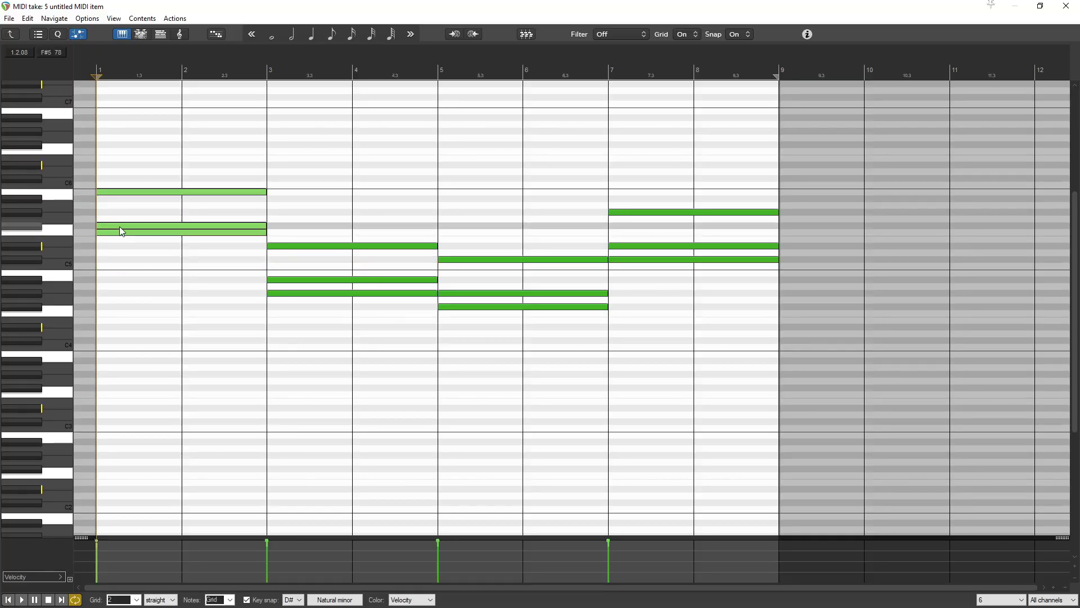
- Raise the first chord, clear the progression, and switch the grid to 1/8
{"action": "left_click_drag", "start_coordinate": [121, 230], "coordinate": [125, 175]}
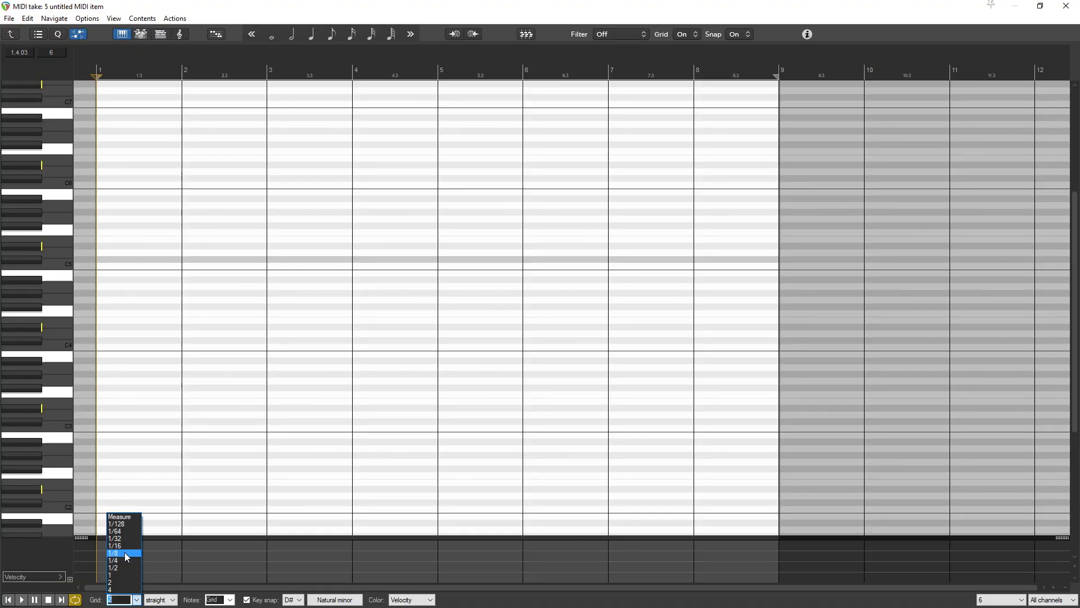
{"action": "left_click", "coordinate": [126, 554]}
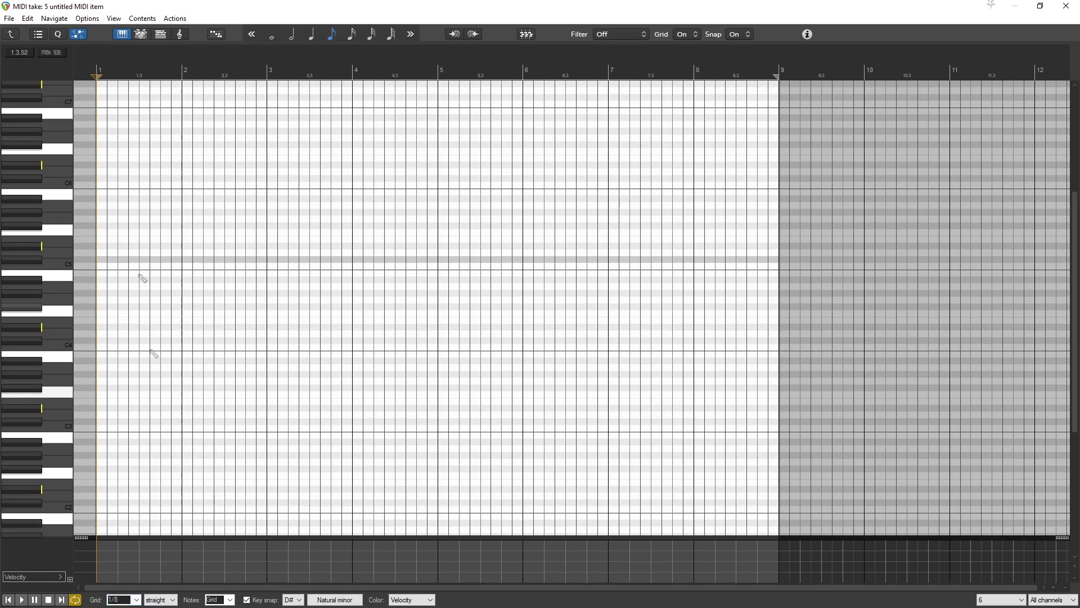
- Insert a 6-chord arpeggio and marquee-select all of its notes
{"action": "right_click", "coordinate": [103, 283]}
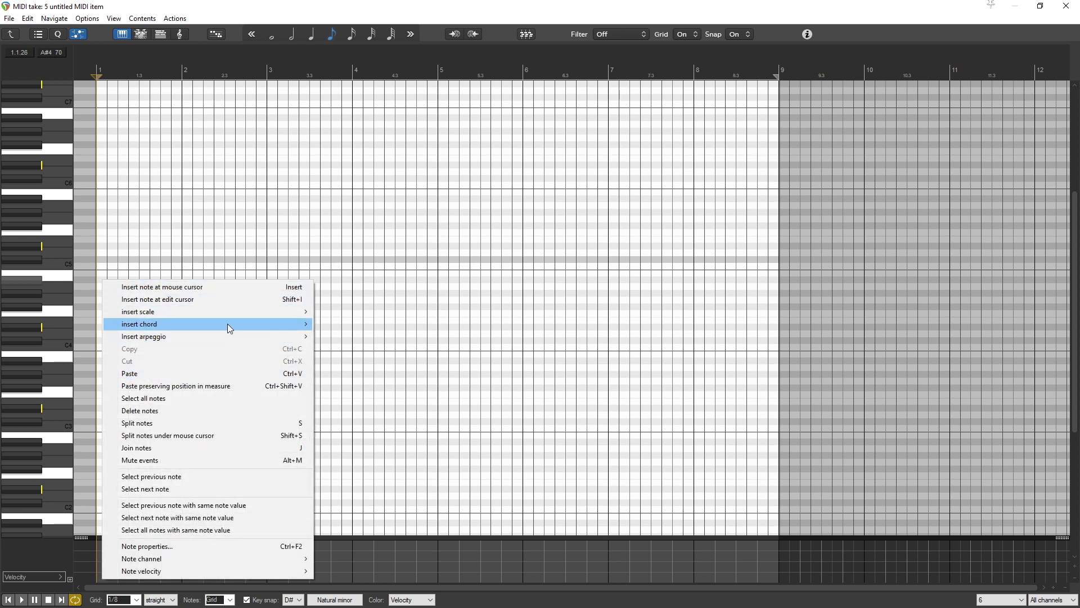
{"action": "mouse_move", "coordinate": [231, 341]}
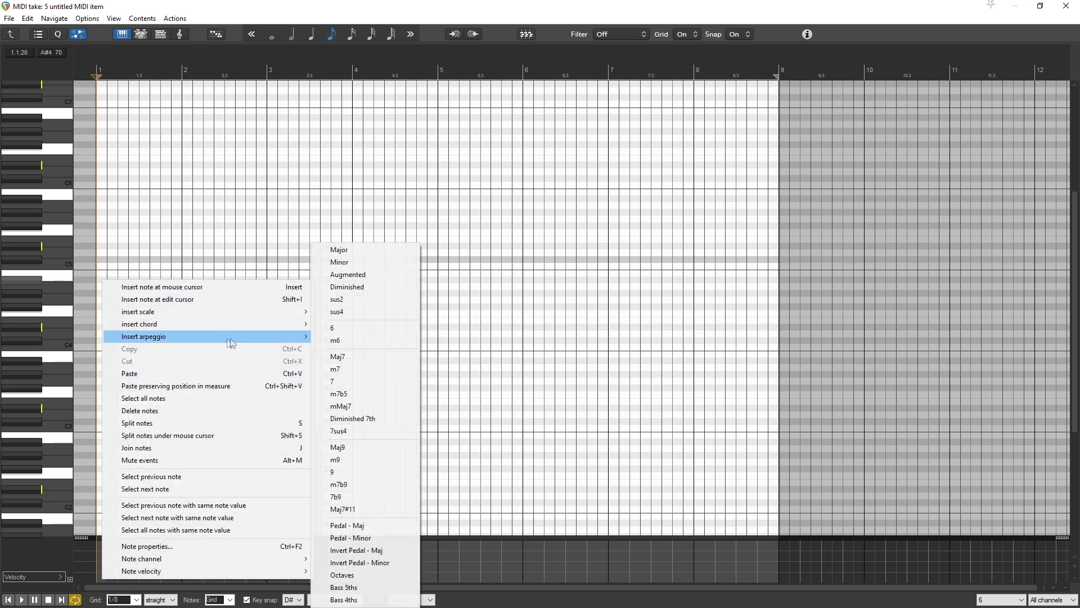
{"action": "left_click", "coordinate": [373, 329]}
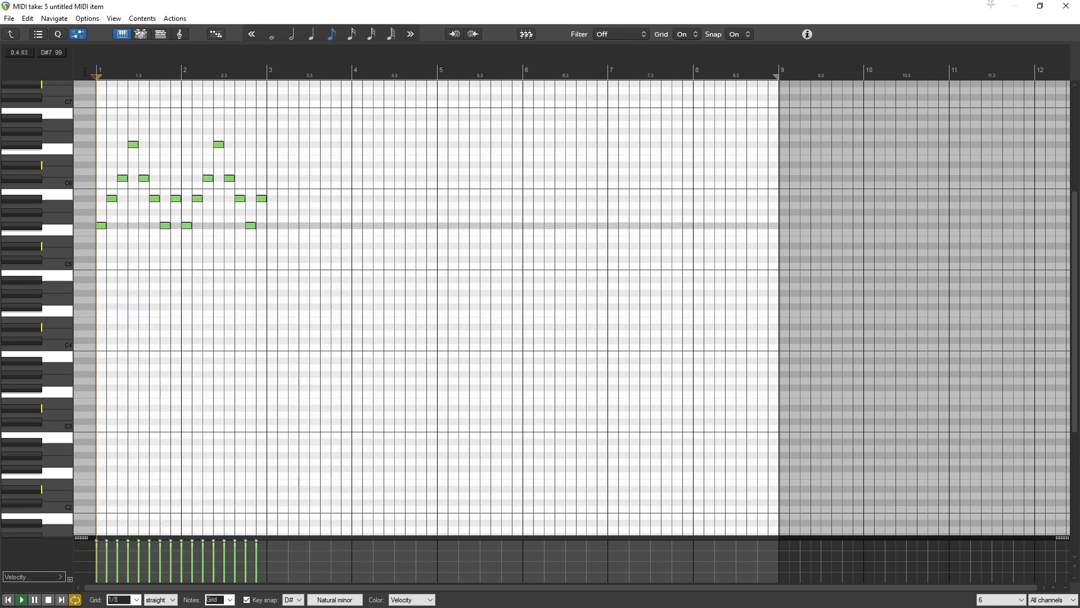
{"action": "left_click_drag", "start_coordinate": [344, 295], "coordinate": [9, 88]}
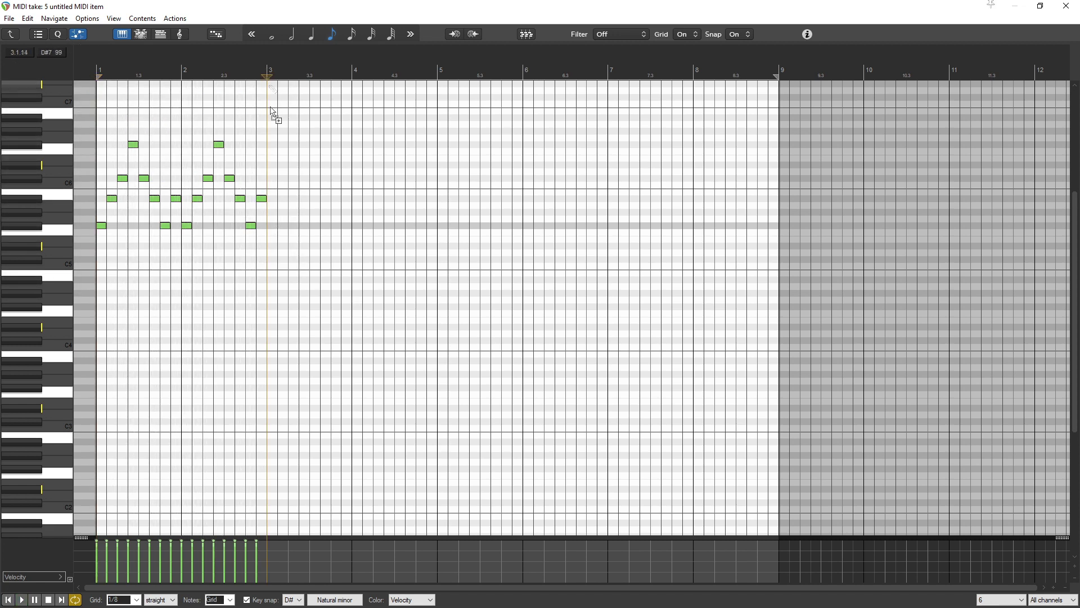
- Copy the arpeggio into bars 3–9, transposing the copies lower, down to B4 and up to A#5
{"action": "key", "text": "ctrl+d"}
{"action": "left_click_drag", "start_coordinate": [275, 232], "coordinate": [275, 245]}
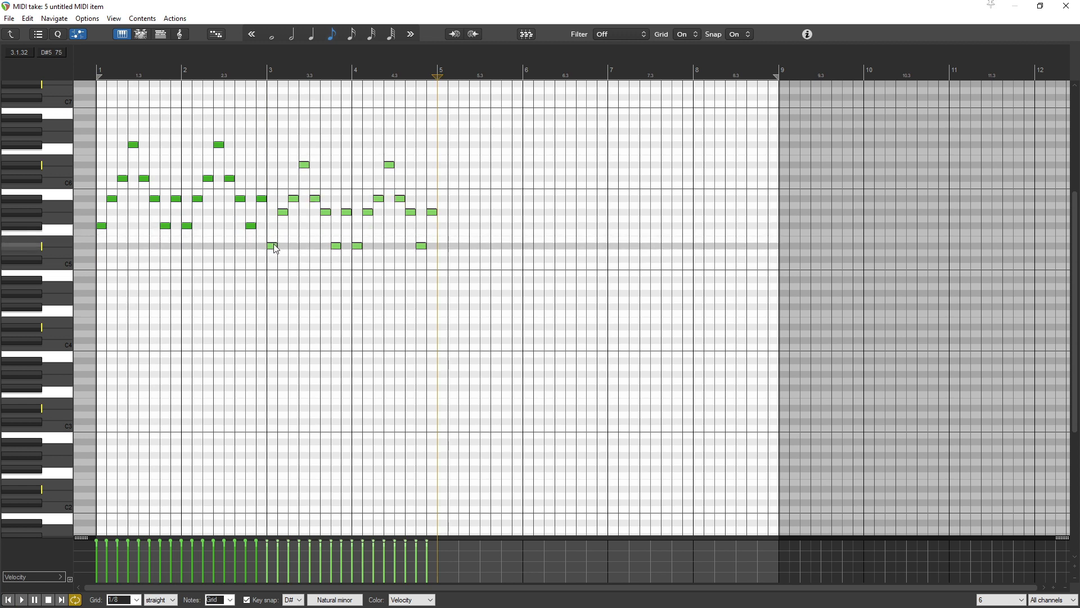
{"action": "key", "text": "ctrl+v"}
{"action": "left_click_drag", "start_coordinate": [444, 228], "coordinate": [444, 275]}
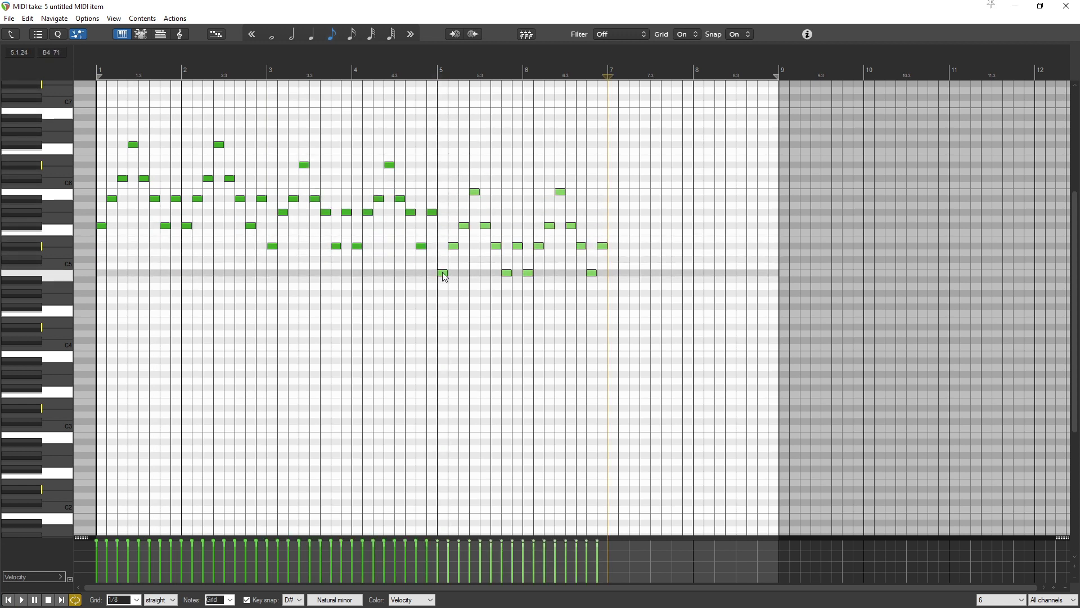
{"action": "key", "text": "ctrl+v"}
{"action": "left_click_drag", "start_coordinate": [614, 232], "coordinate": [614, 217]}
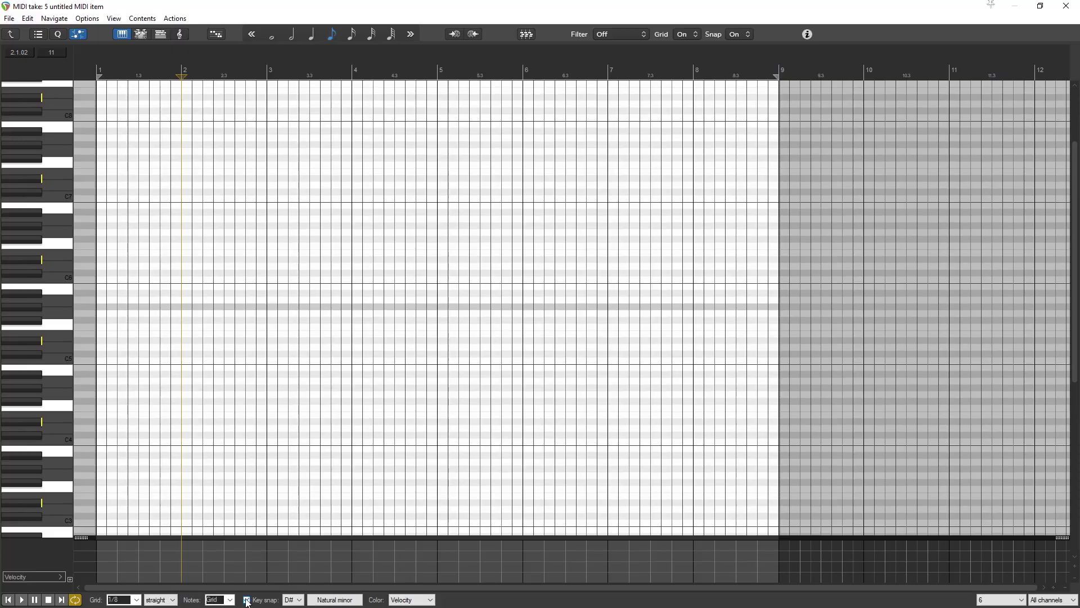
- Insert a Mixolydian scale and set the edit position to bar 2, deselecting the notes
{"action": "right_click", "coordinate": [110, 312]}
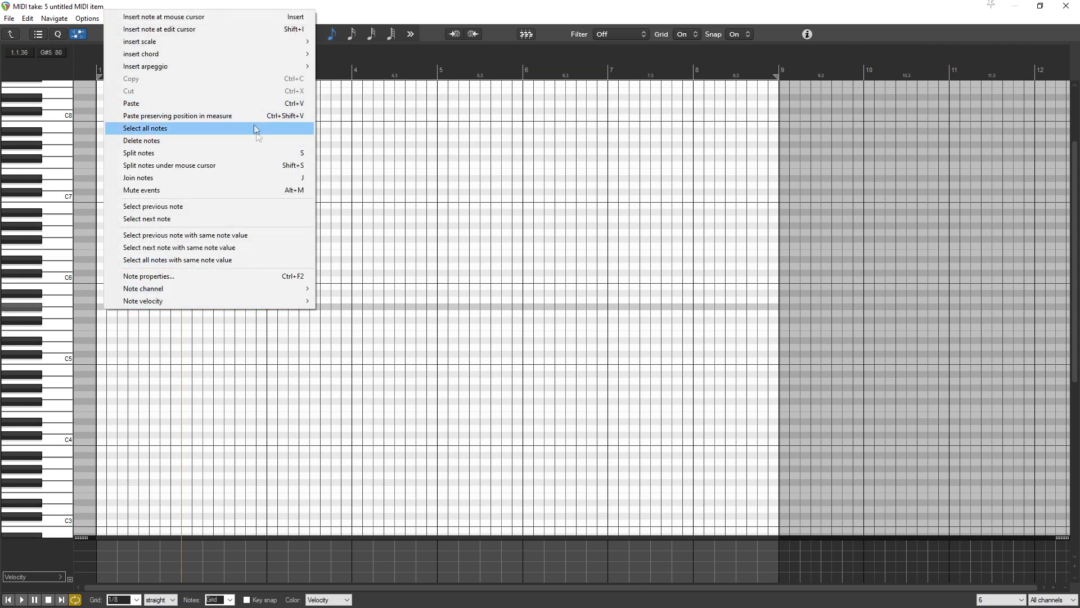
{"action": "mouse_move", "coordinate": [271, 46]}
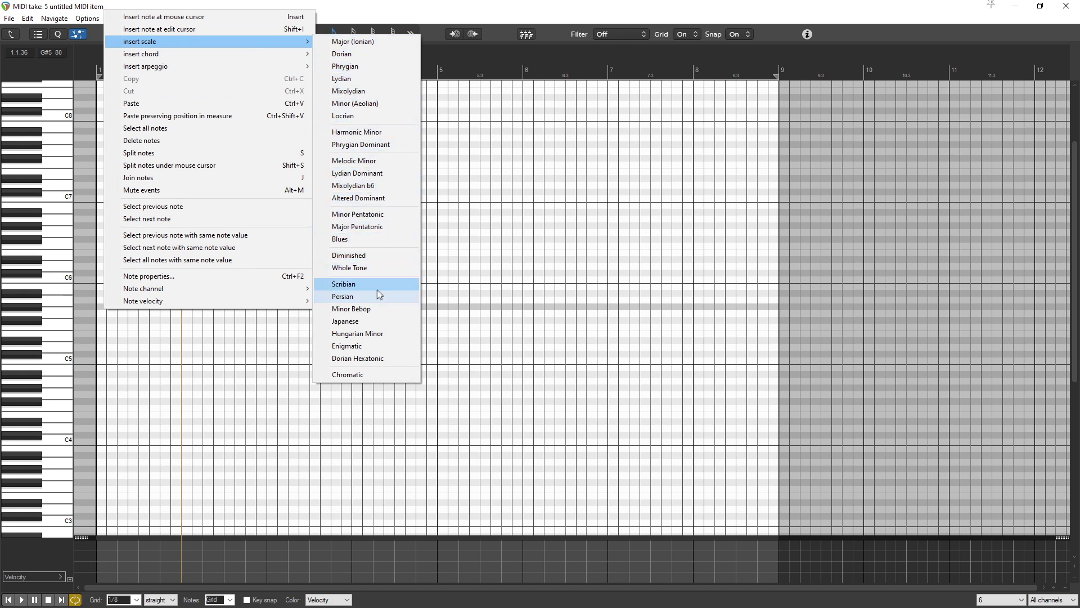
{"action": "left_click", "coordinate": [376, 91]}
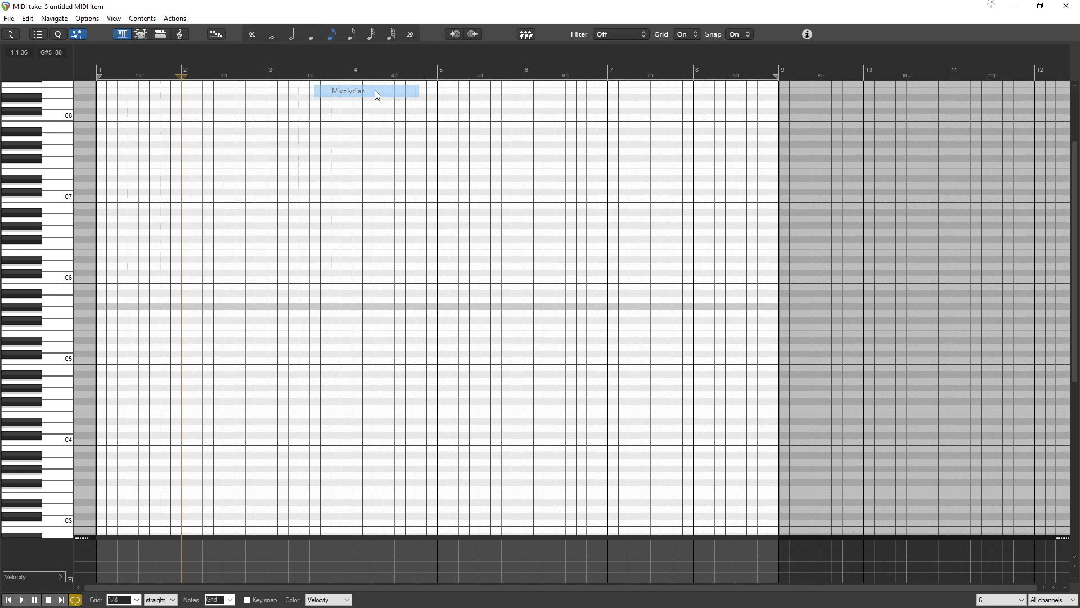
{"action": "left_click", "coordinate": [183, 284]}
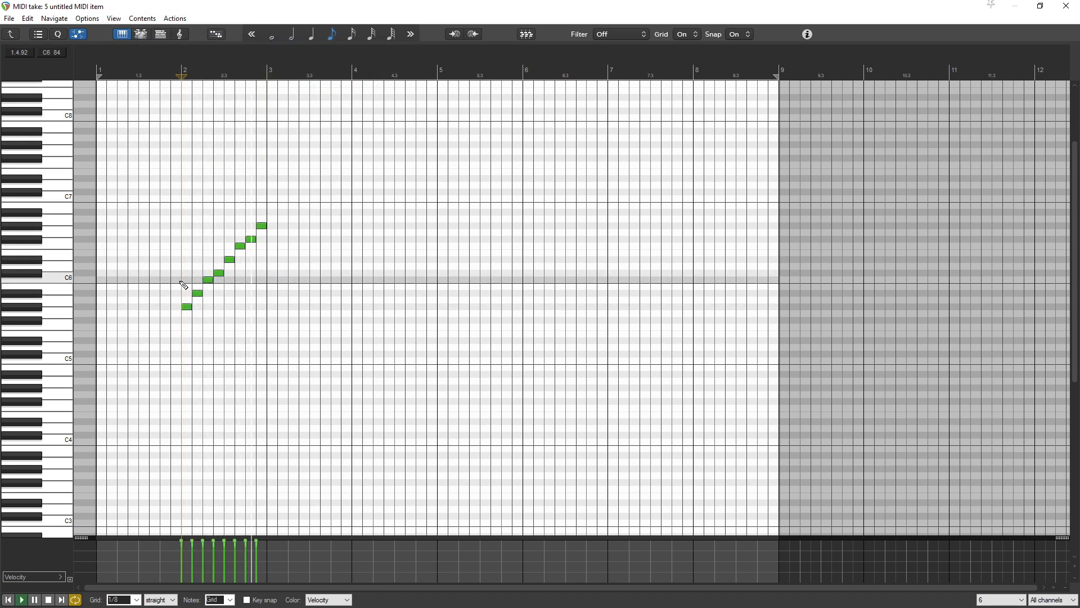